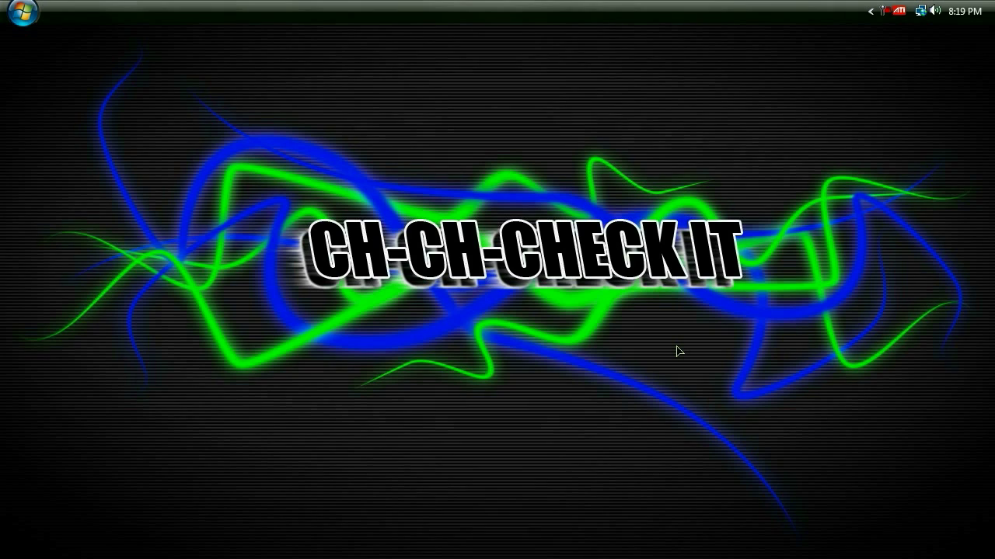
Step: Launch Photoshop CS4 and wait until the empty workspace appears with no document loaded
mouse_move(524, 558)
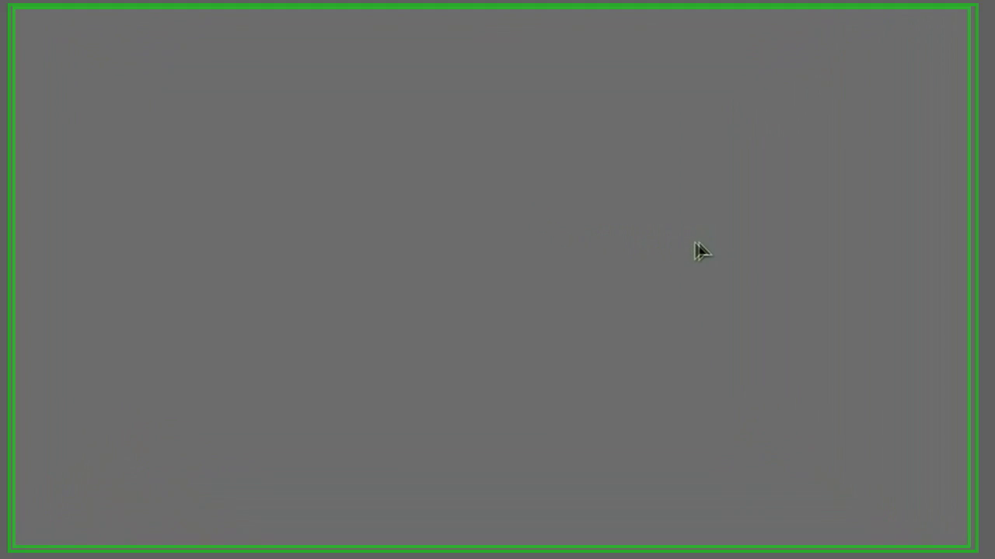
Step: Create Untitled-1, a new 1280 x 720 px, 72 ppi document with a transparent background
key("ctrl+n")
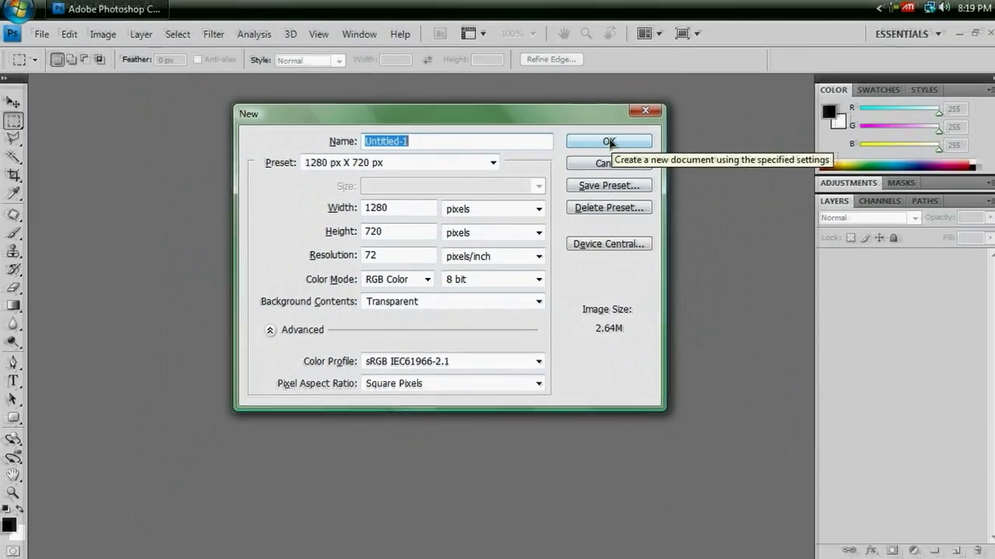
left_click(608, 142)
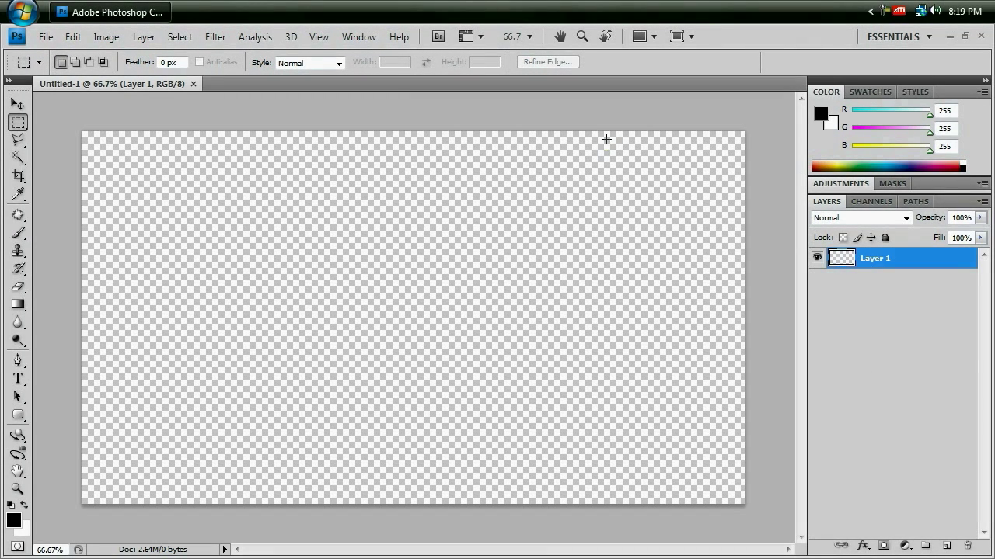
Step: Fill Layer 1 with black, add an empty Layer 2, and bring up the Brush size and hardness picker
key("alt+BackSpace")
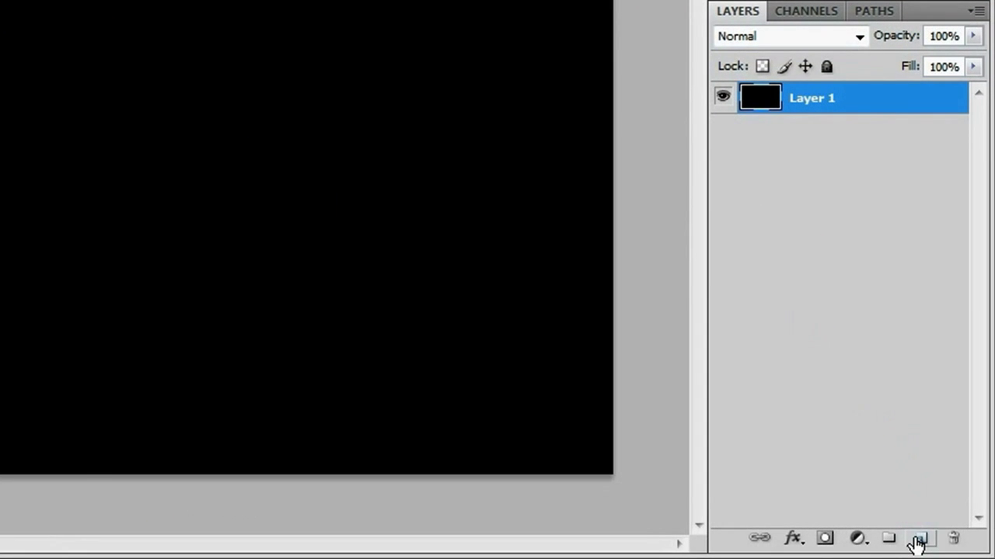
left_click(918, 541)
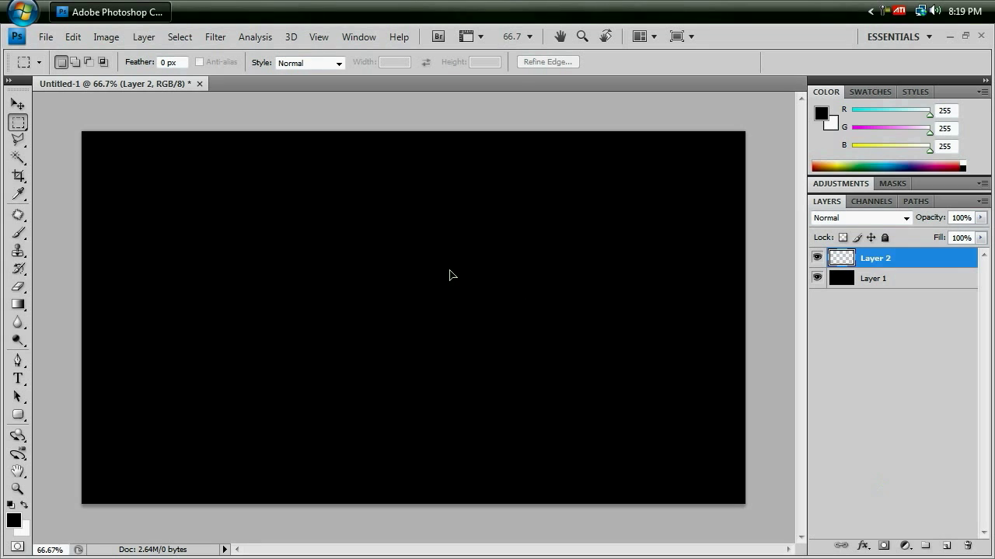
key("b")
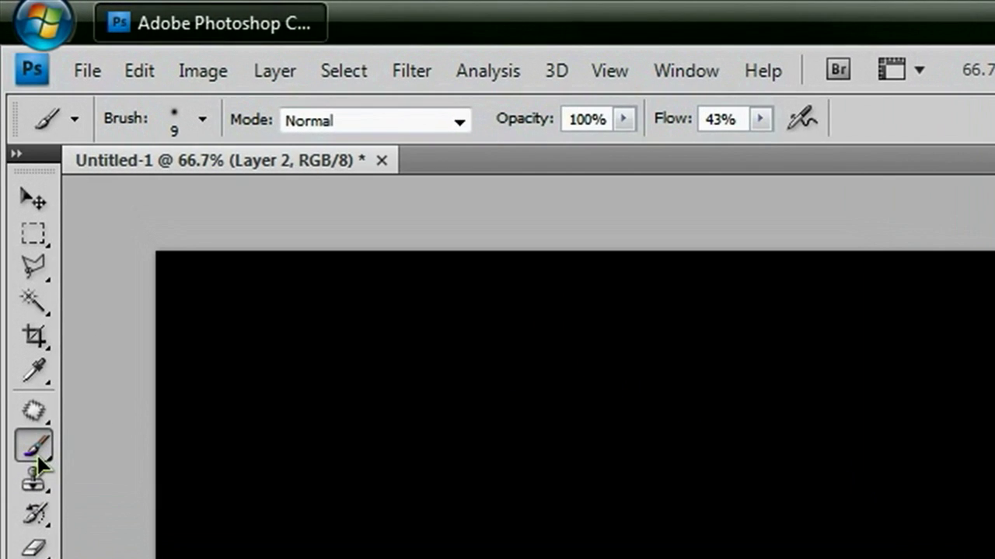
left_click(203, 120)
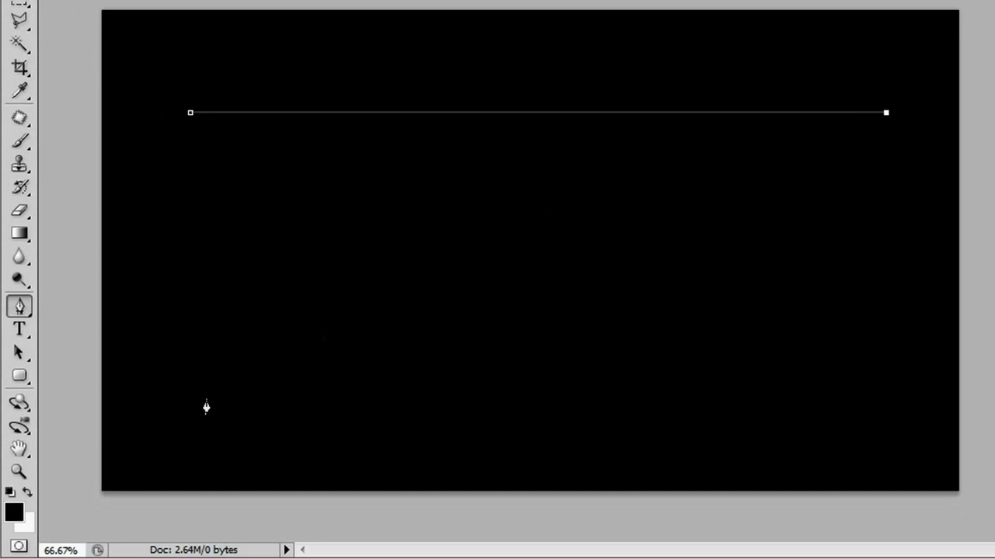
Step: Swap the colours so white becomes the foreground painting colour
left_click(32, 492)
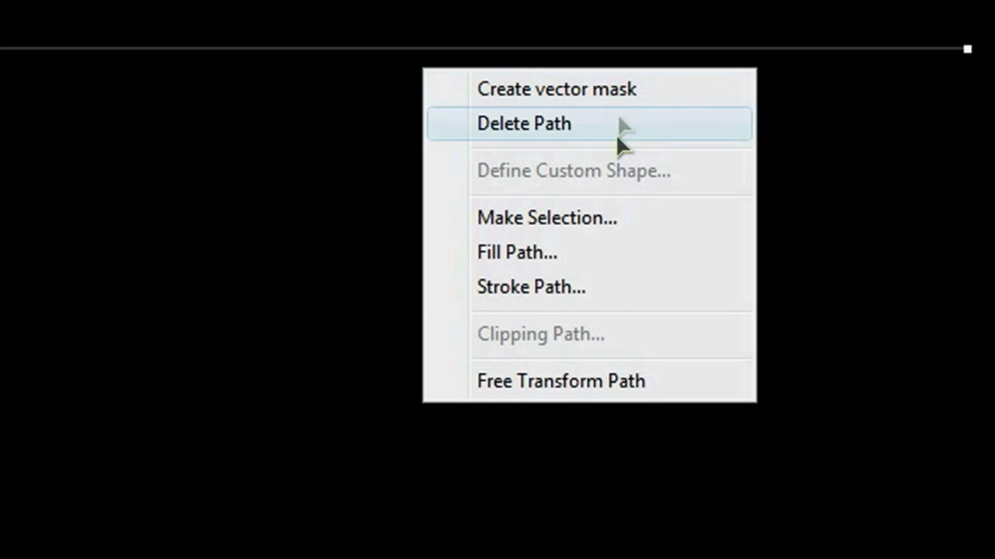
Step: Stroke the horizontal path with the Brush to leave a thin white line tapering at both ends
left_click(548, 289)
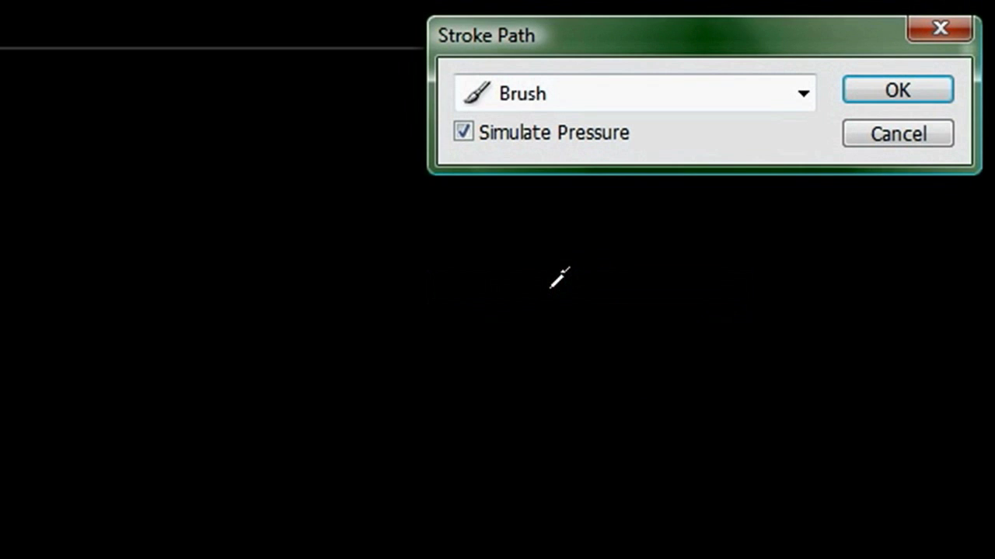
left_click(803, 99)
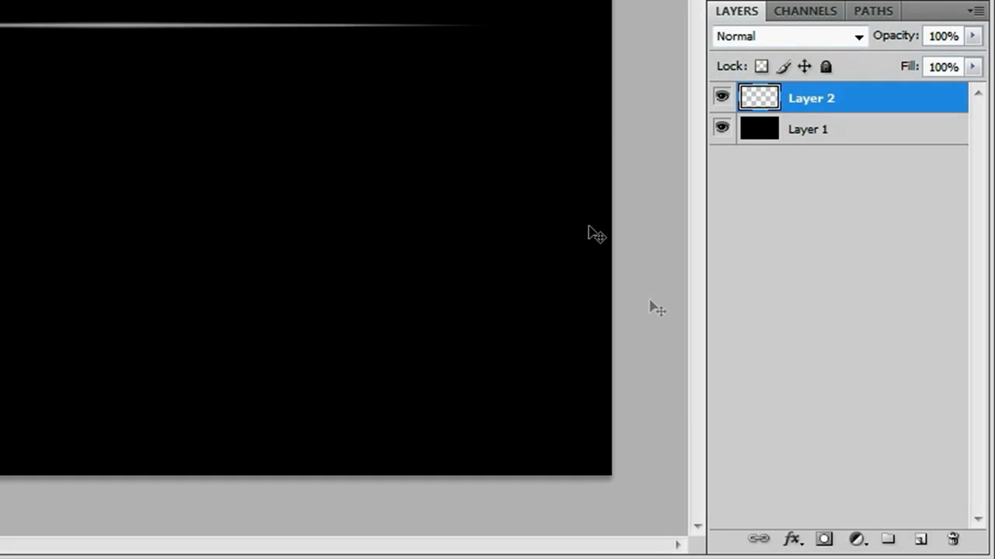
Step: Add an Outer Glow to Layer 2 and set its colour to pure green 00ff00
left_click(794, 538)
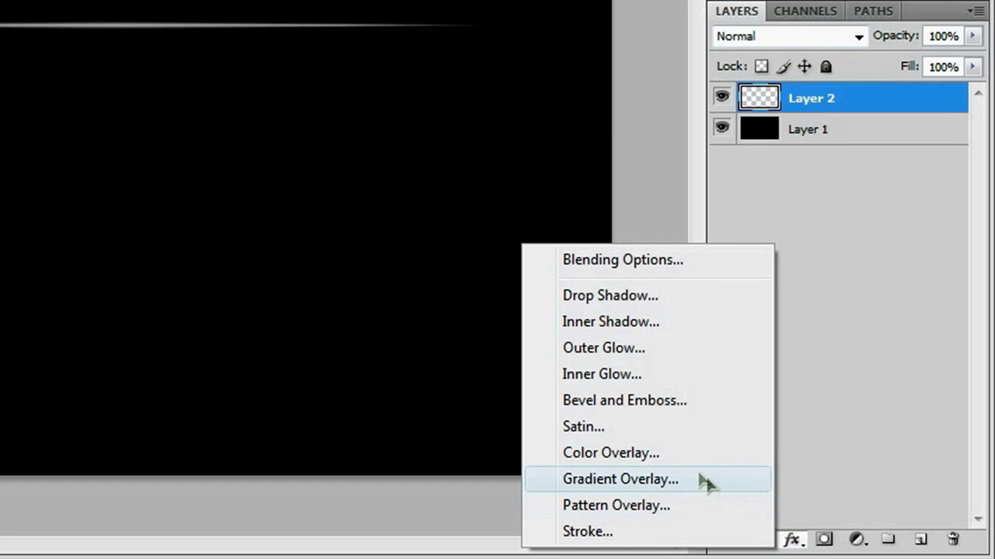
left_click(641, 349)
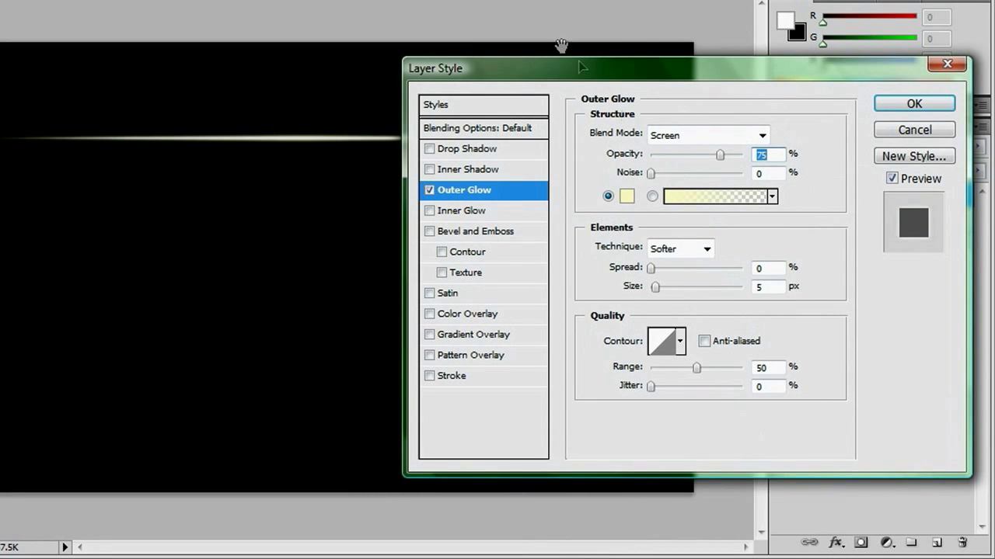
left_click(628, 196)
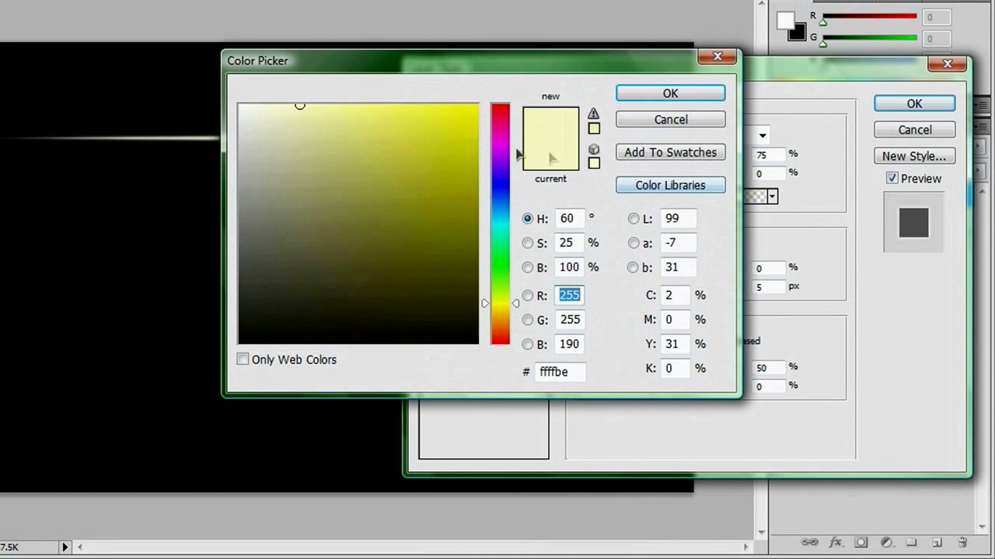
left_click_drag(501, 194, 505, 274)
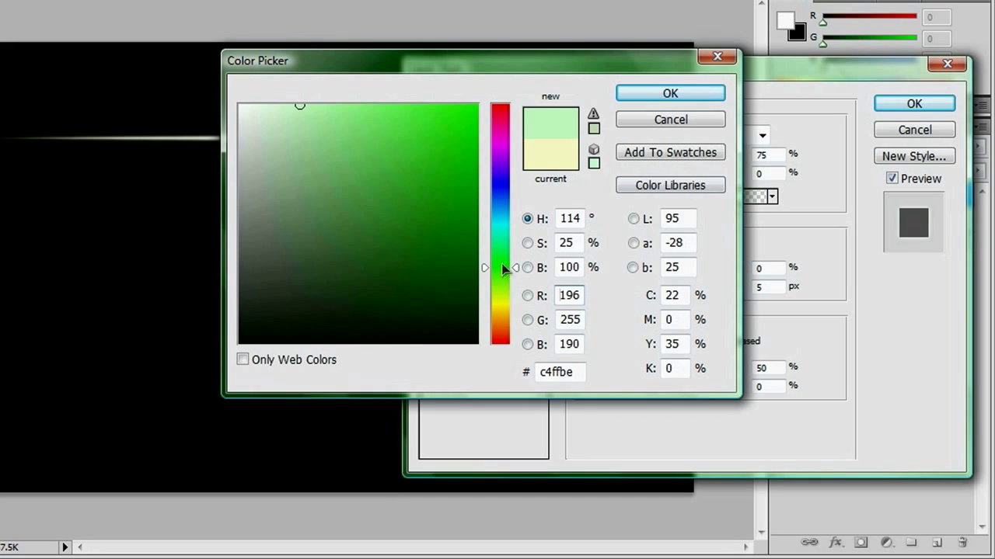
left_click_drag(437, 208, 492, 84)
double_click(565, 295)
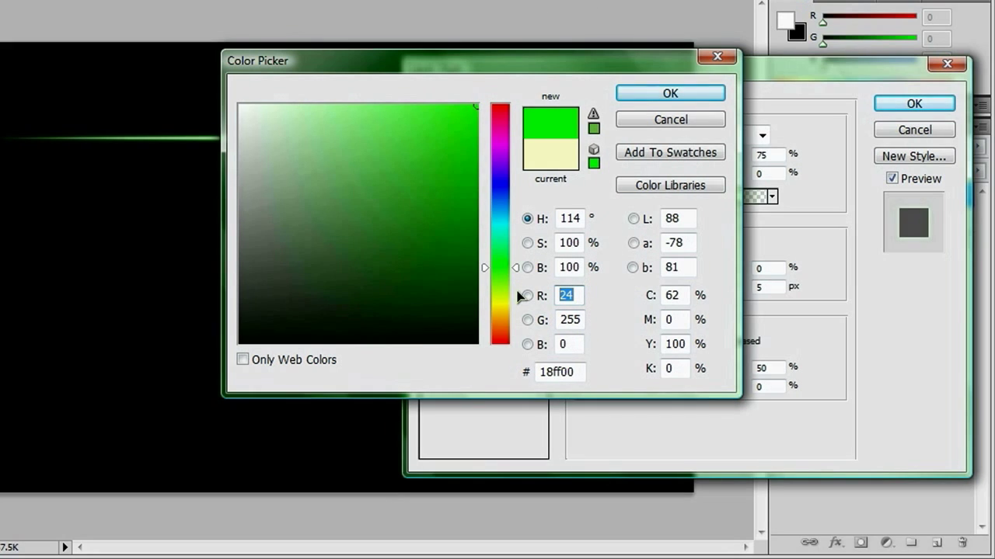
type("0")
left_click(668, 94)
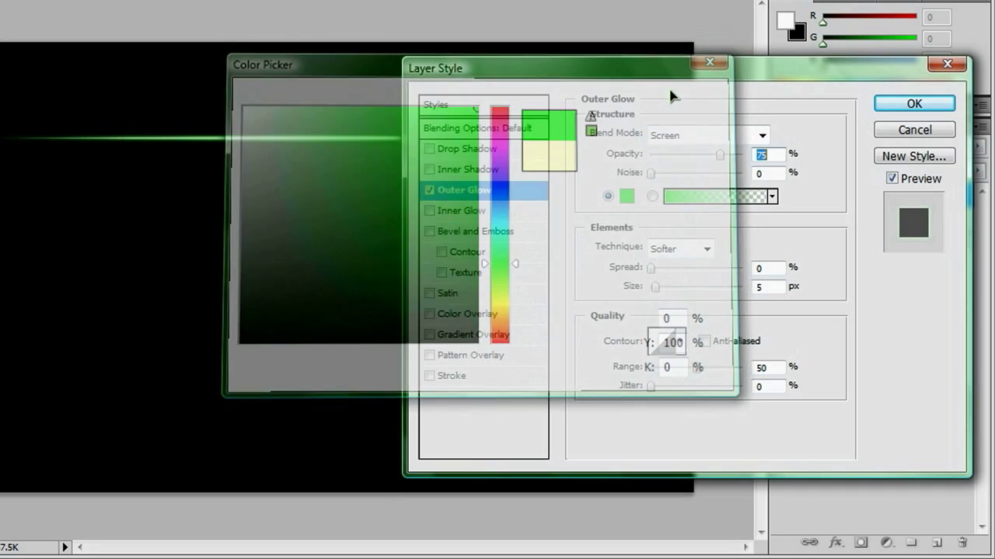
Step: Set the glow opacity to 100% and size to 10 px, then apply the effect
left_click_drag(719, 154, 742, 155)
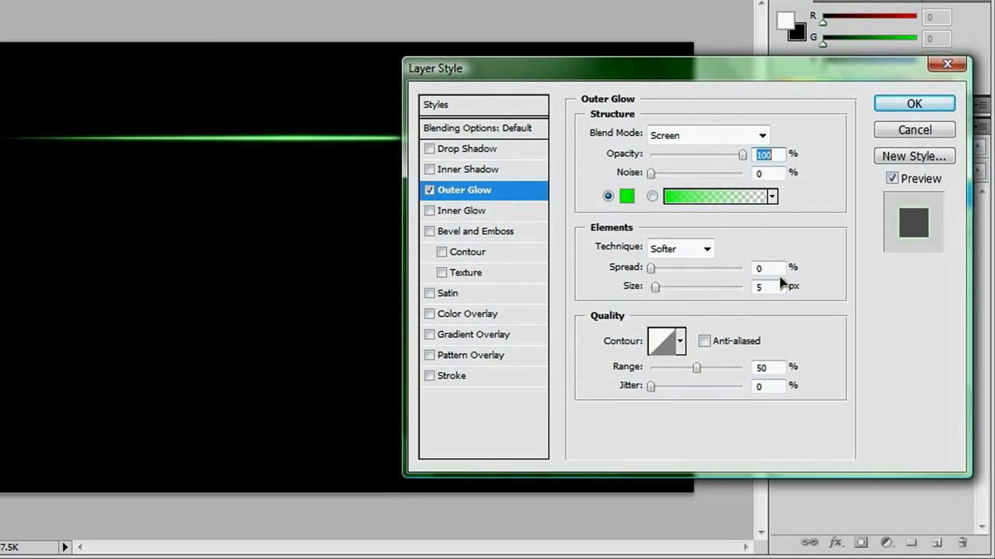
left_click(655, 288)
left_click_drag(656, 290, 660, 287)
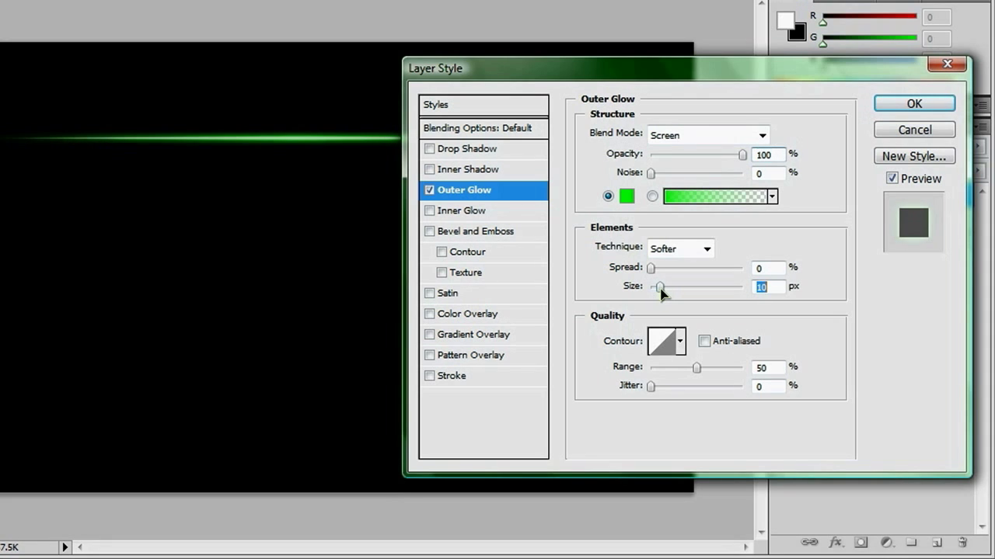
left_click(913, 102)
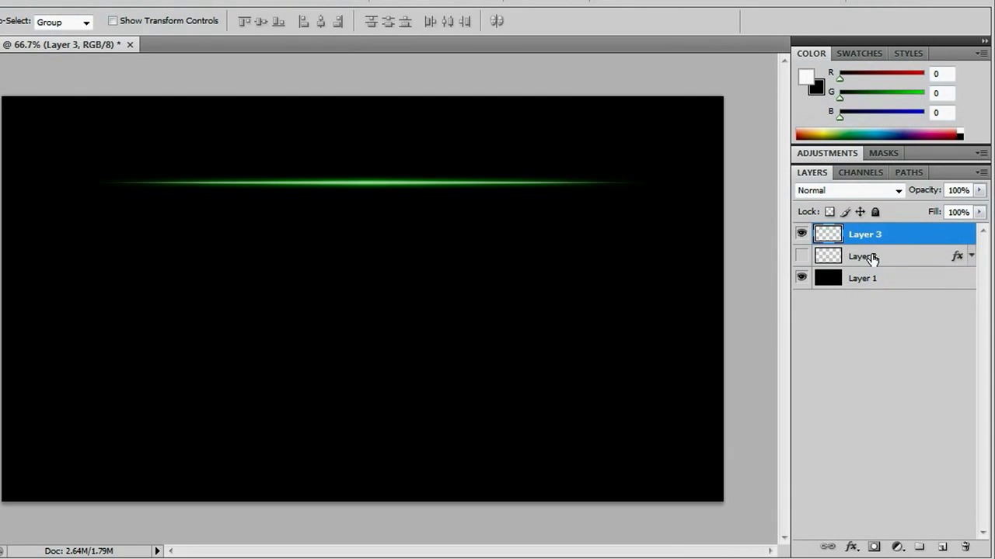
Step: Undo an accidental drag of the glowing green line on Layer 3
left_click_drag(416, 204, 312, 192)
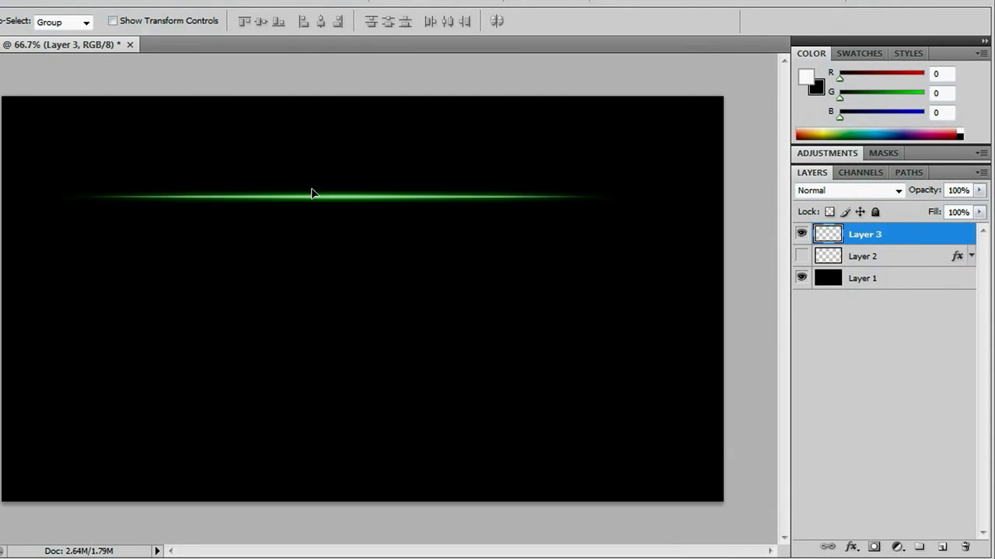
key("ctrl+z")
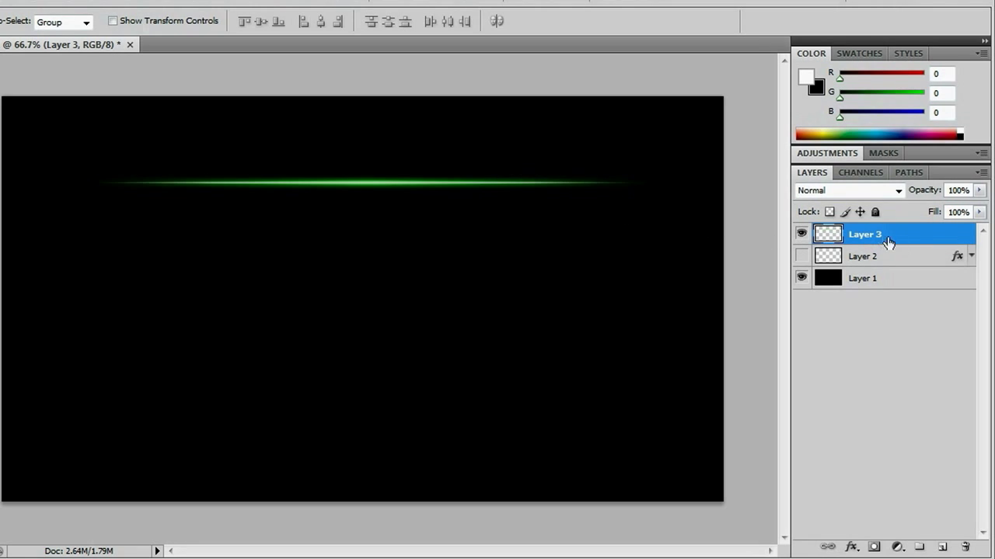
Step: Select the green line and shift a transformed copy of it slightly down
left_click_drag(571, 224, 832, 241)
left_click(833, 242, "ctrl")
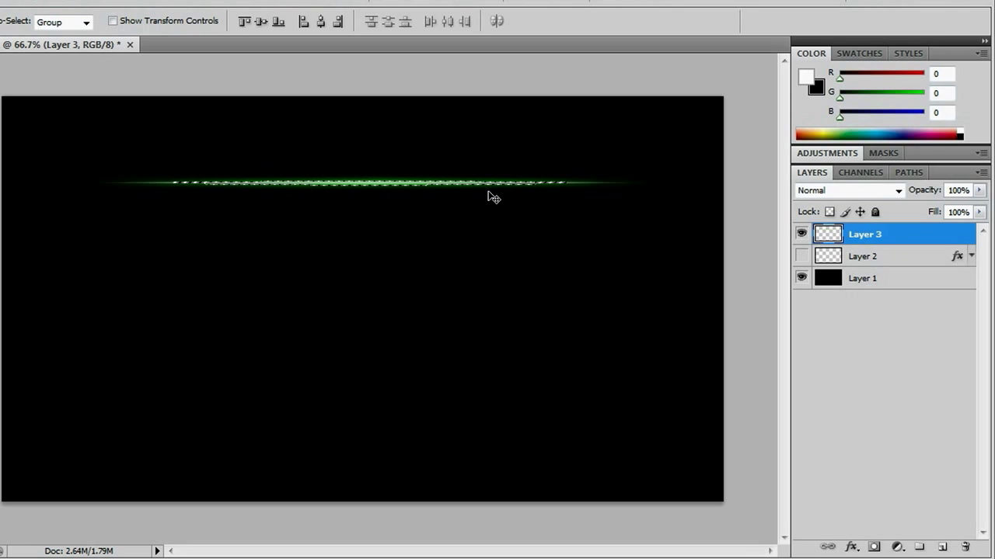
key("ctrl+t")
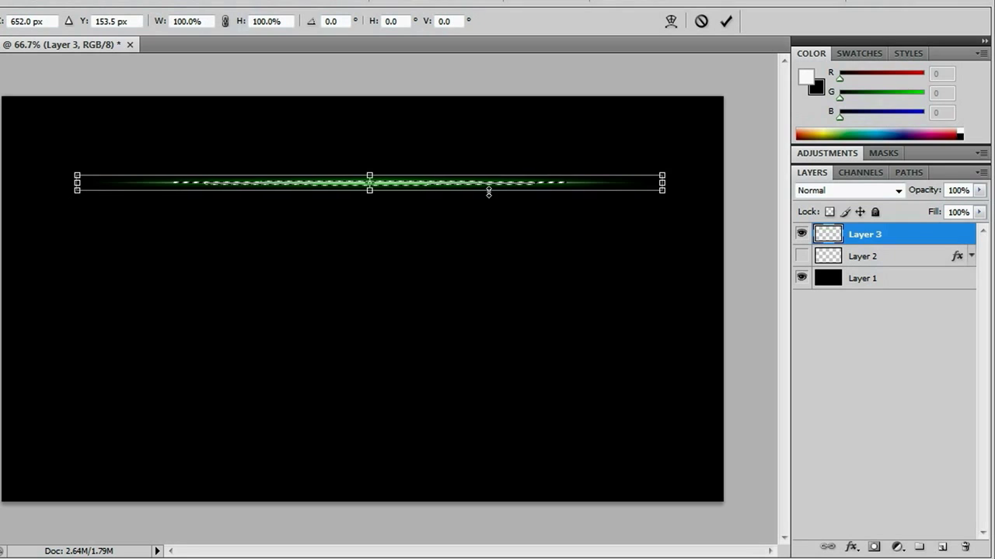
left_click_drag(488, 192, 489, 197)
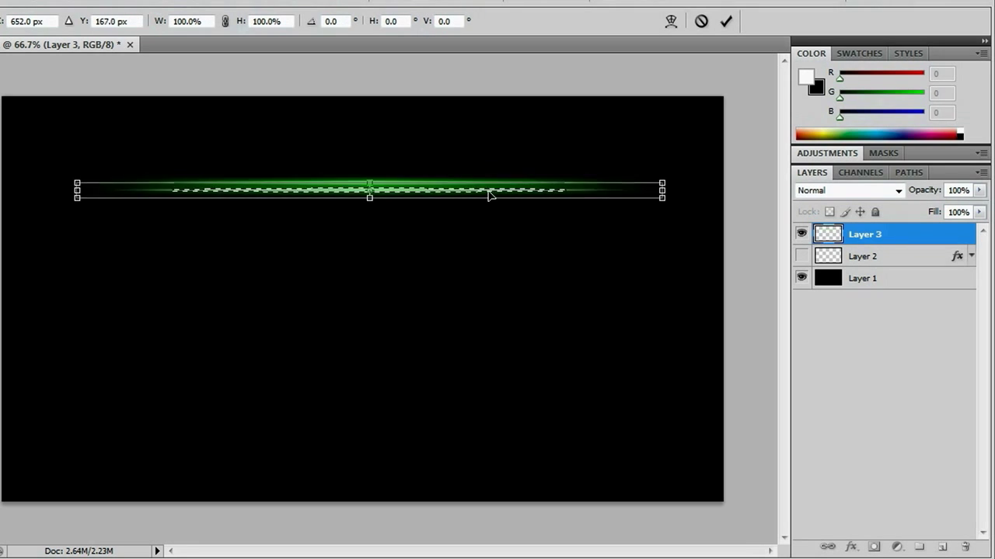
key("Down")
key("Down")
key("Down")
key("Down")
key("Down")
key("Down")
key("Down")
key("Down")
key("Down")
key("Down")
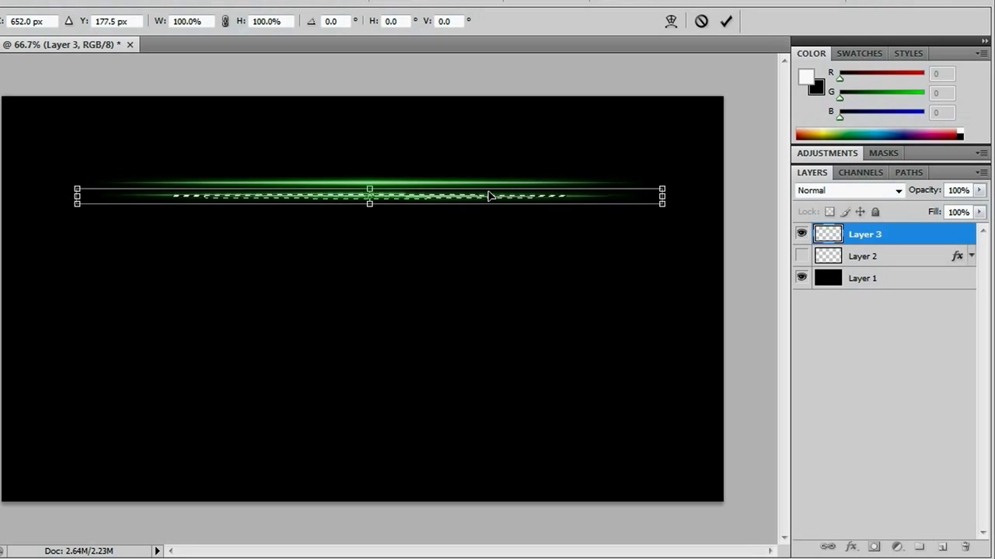
key("Down")
key("Down")
key("Down")
key("Down")
key("Down")
key("Down")
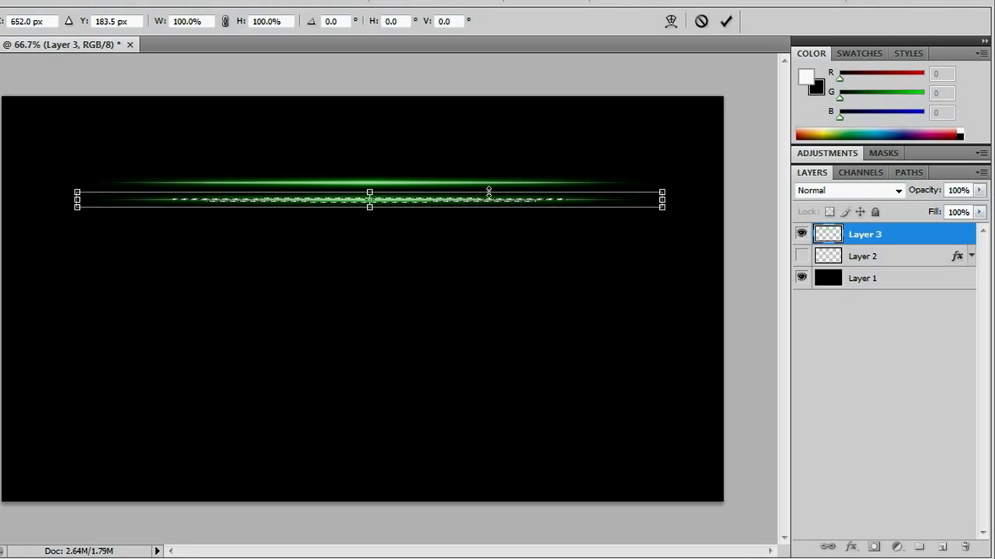
key("Return")
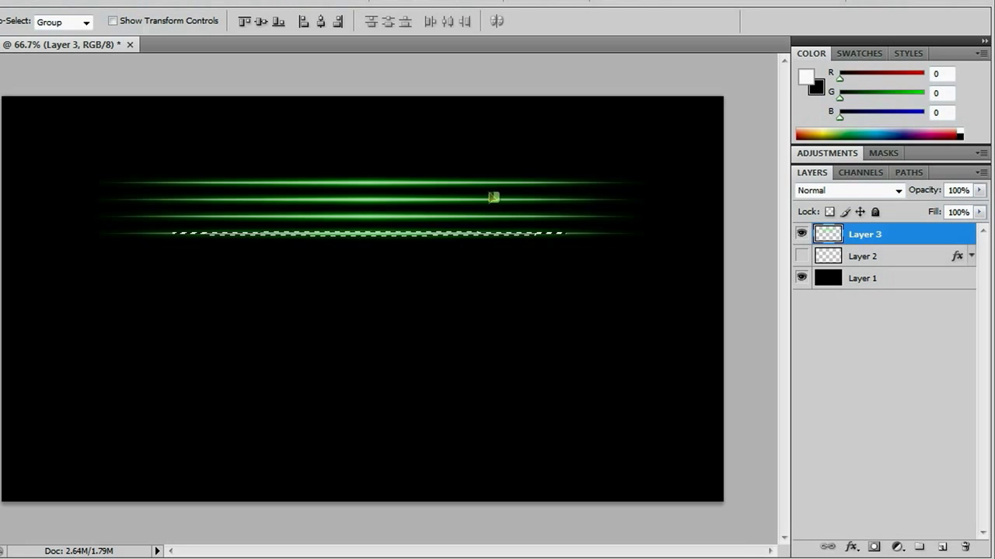
Step: Repeat the transform to stack eight evenly spaced glow lines, deselect, and duplicate Layer 3
key("ctrl+alt+shift+t")
key("ctrl+alt+shift+t")
key("ctrl+alt+shift+t")
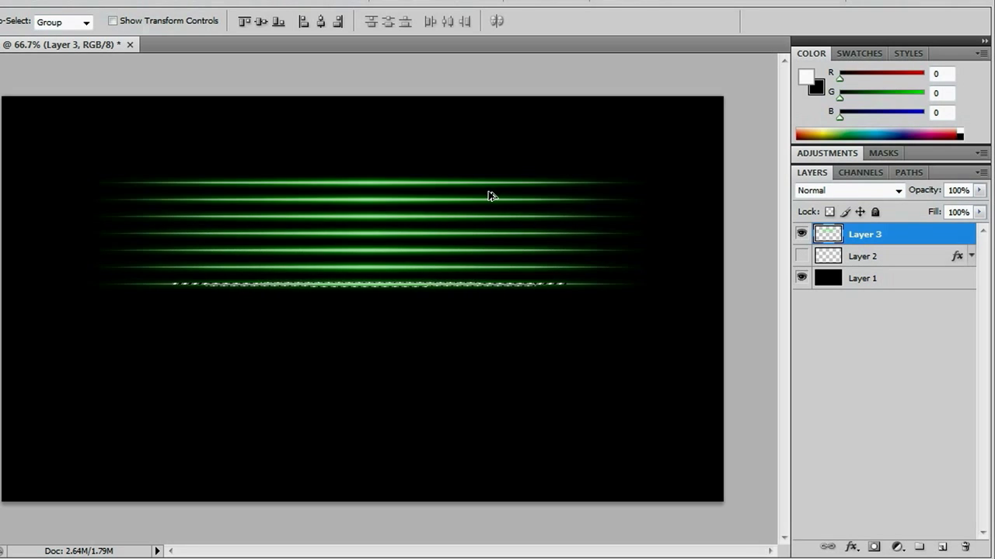
key("ctrl+alt+shift+t")
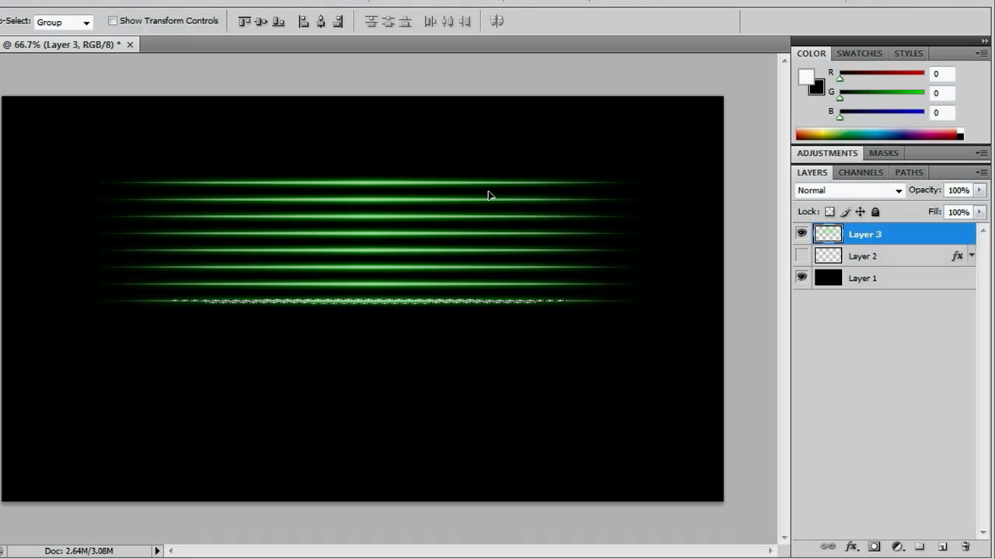
key("ctrl+d")
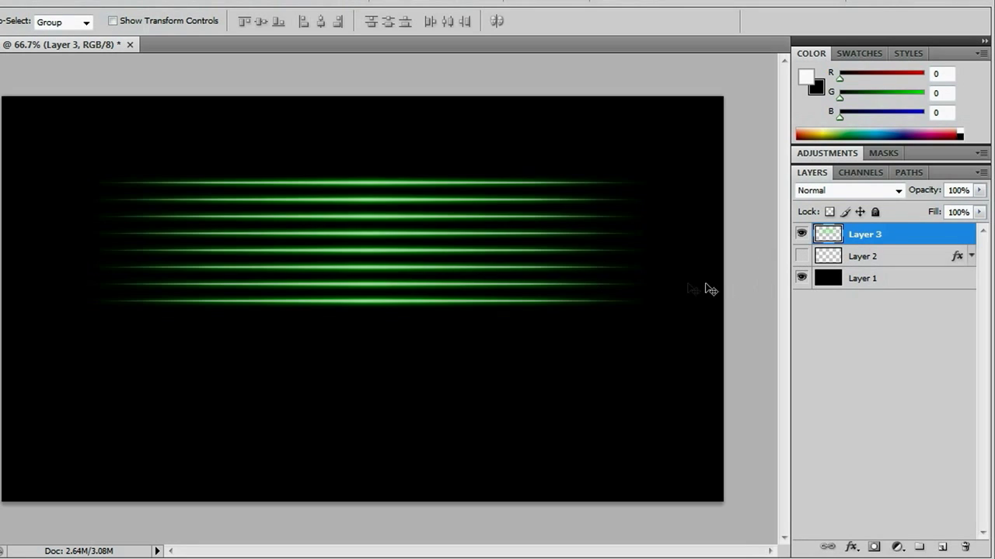
key("ctrl+j")
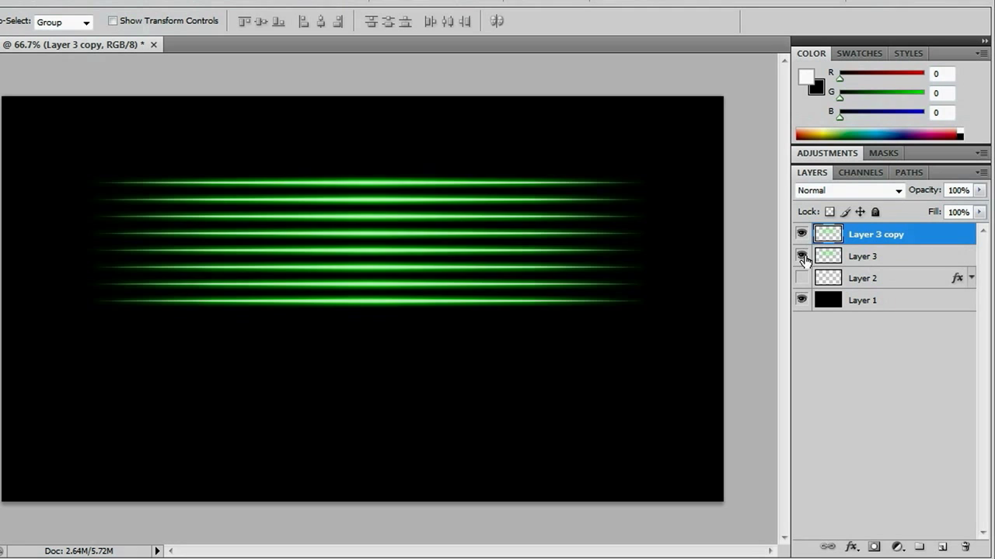
Step: Hide the original Layer 3 and put the Layer 3 copy into Warp transform mode
left_click(801, 256)
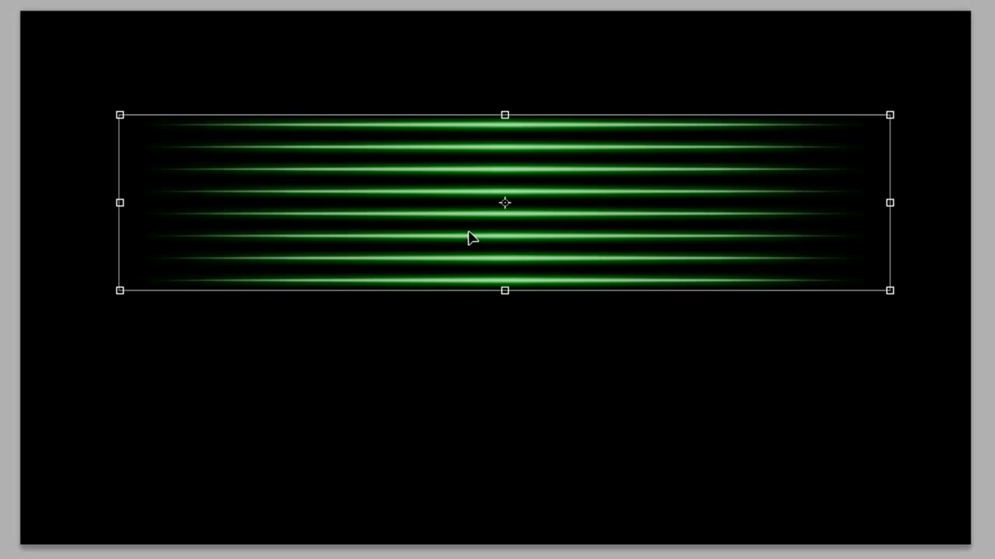
right_click(470, 238)
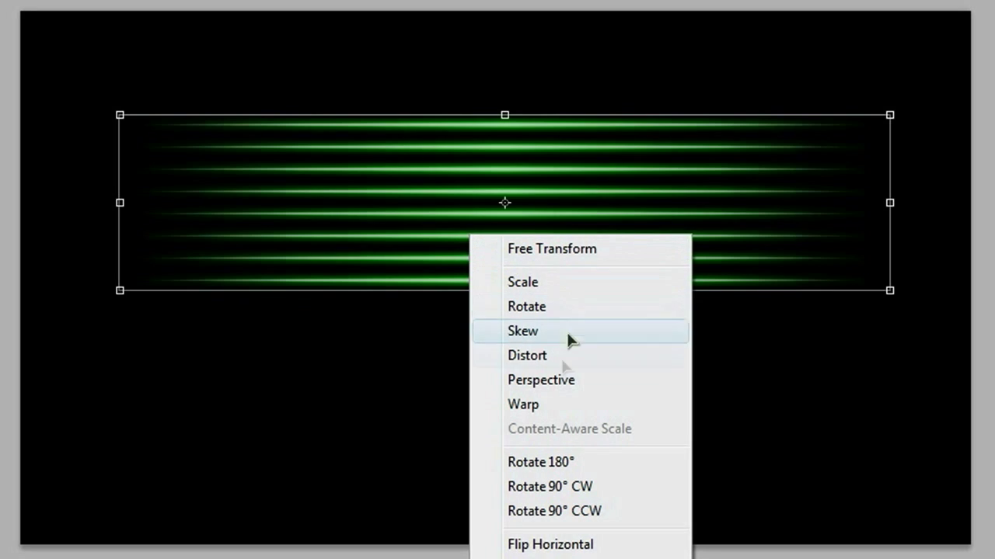
left_click(552, 404)
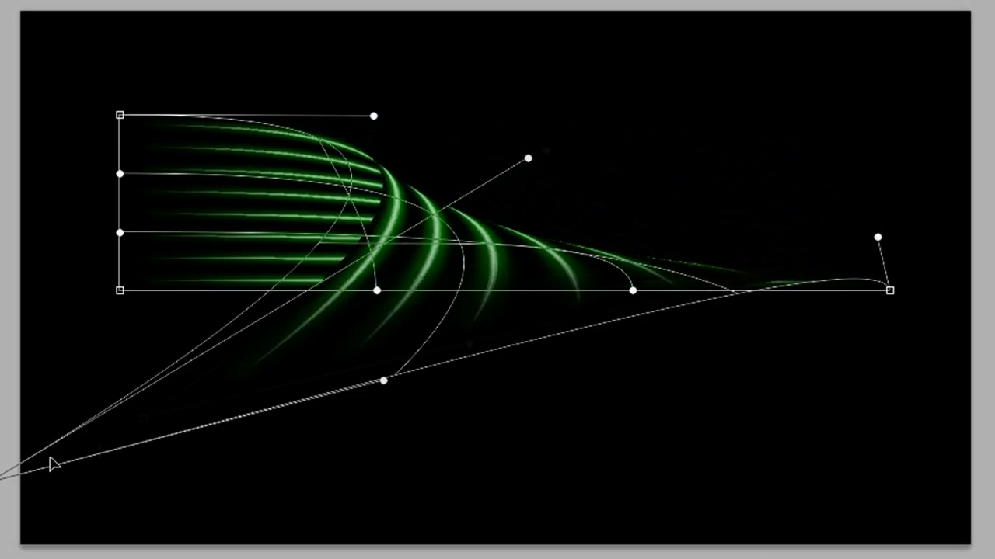
Step: Bend the warp mesh so the green lines sweep into a curve fanning toward the lower left
left_click_drag(269, 389, 204, 405)
left_click_drag(195, 295, 233, 189)
left_click_drag(171, 138, 127, 139)
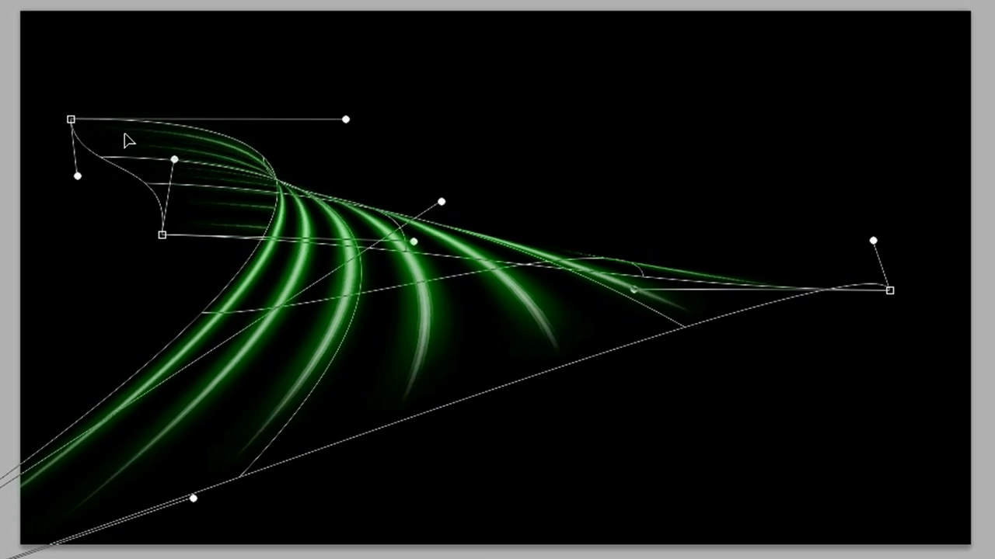
left_click_drag(873, 241, 854, 208)
left_click_drag(865, 282, 878, 249)
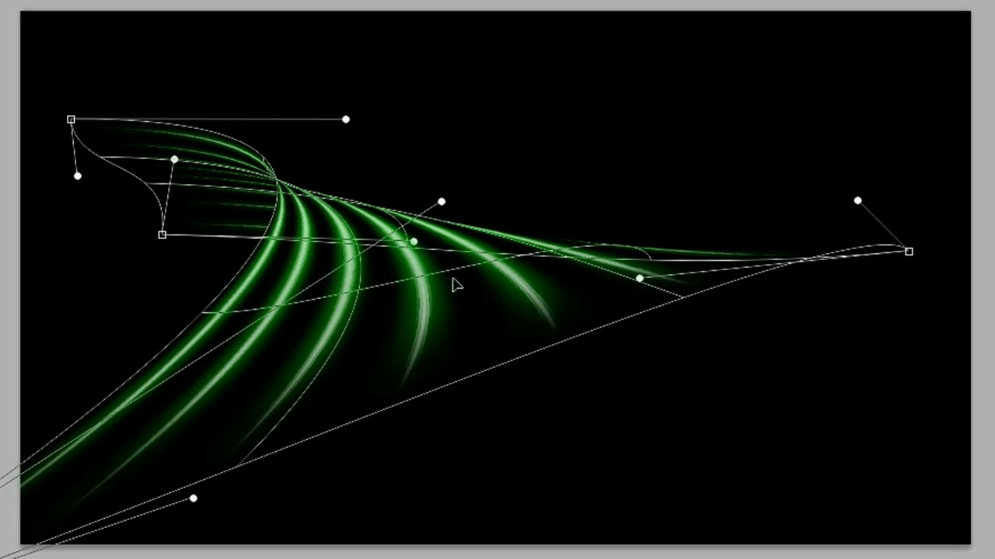
left_click_drag(247, 222, 259, 220)
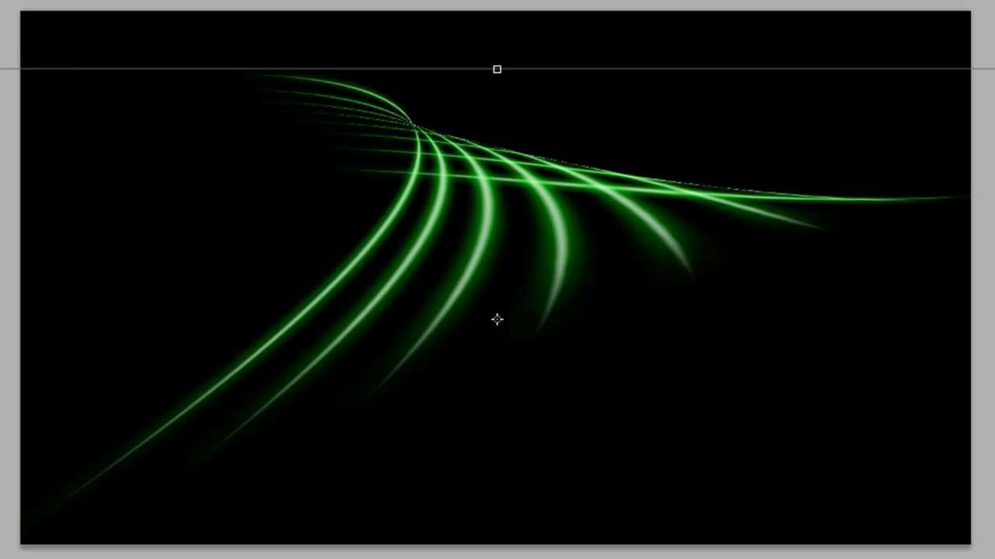
Step: Shrink the warped green curve slightly from its top-left corner, leaving the transform pending
left_click_drag(4, 101, 42, 140)
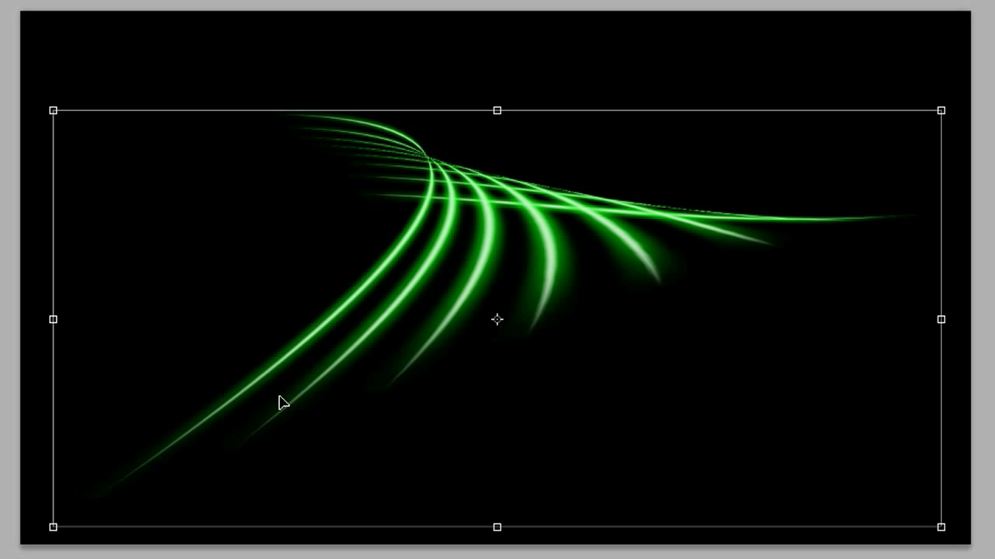
Step: Flip the streak copies horizontally from the Free Transform context menu to mirror the pattern
right_click(561, 188)
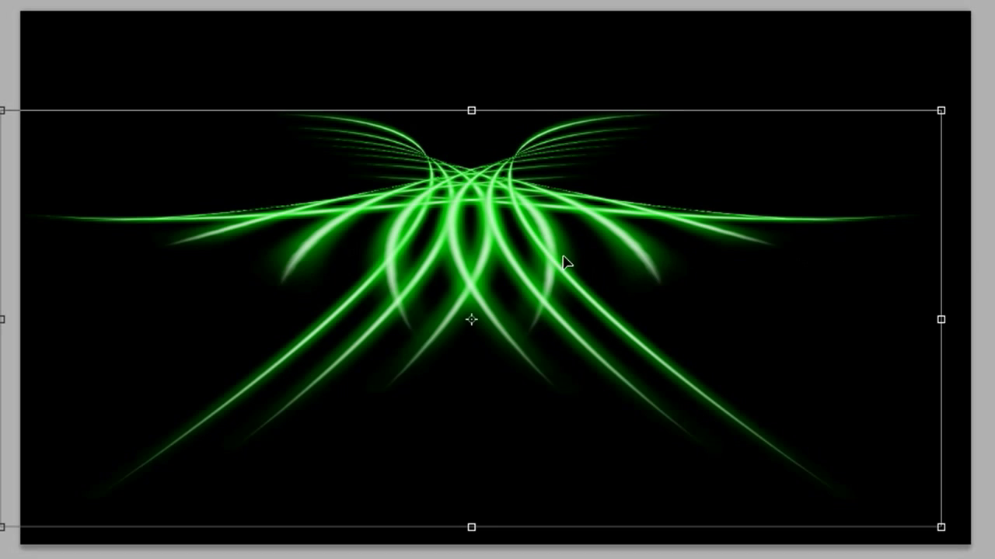
right_click(528, 222)
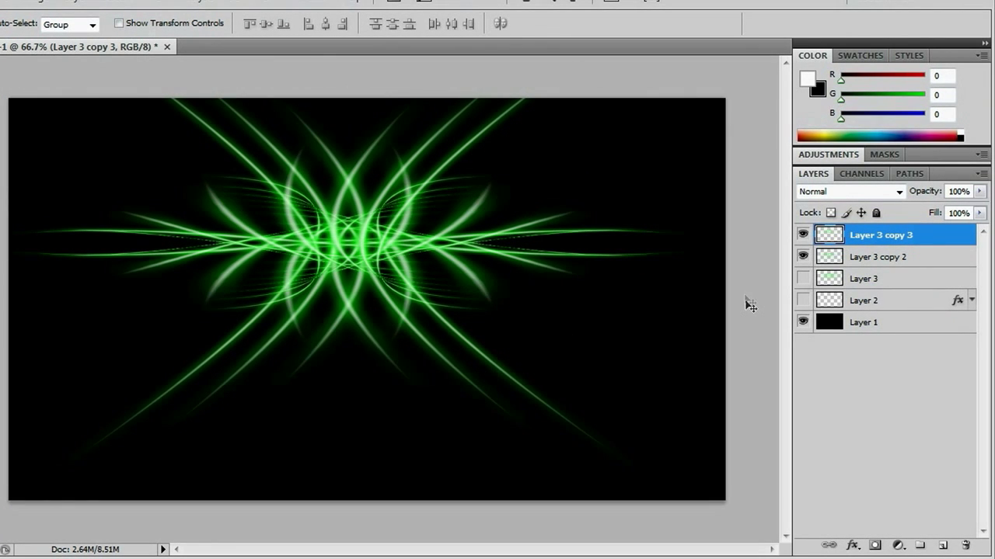
Step: Merge the mirrored streak copies, move the pattern down, and scale it to about 93.6%
key("Delete")
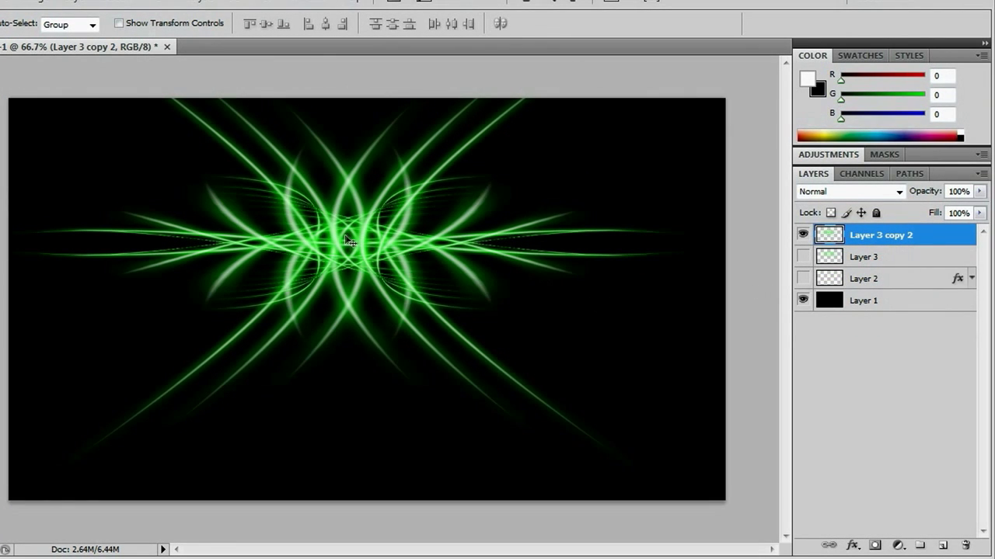
left_click_drag(382, 221, 381, 278)
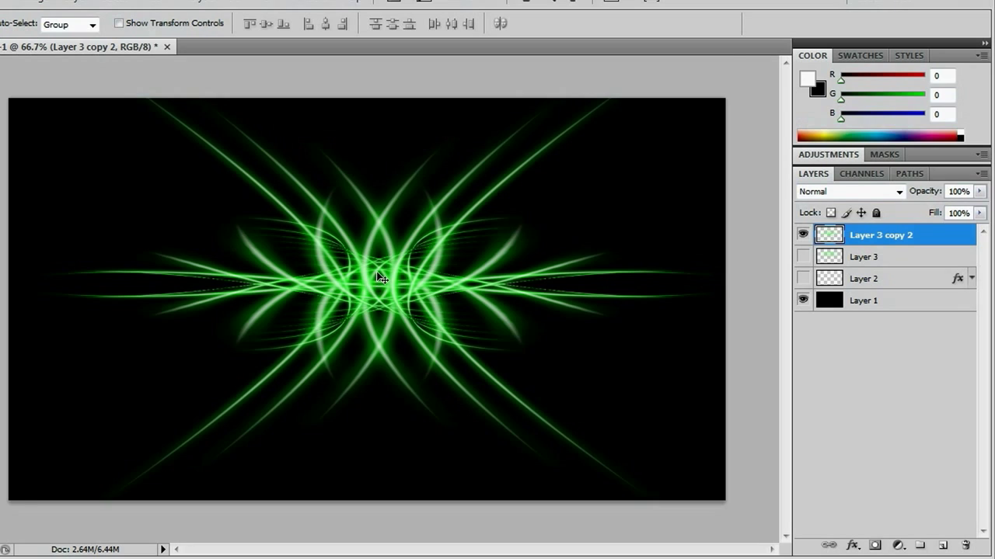
key("ctrl+t")
left_click_drag(737, 530, 711, 501)
key("Return")
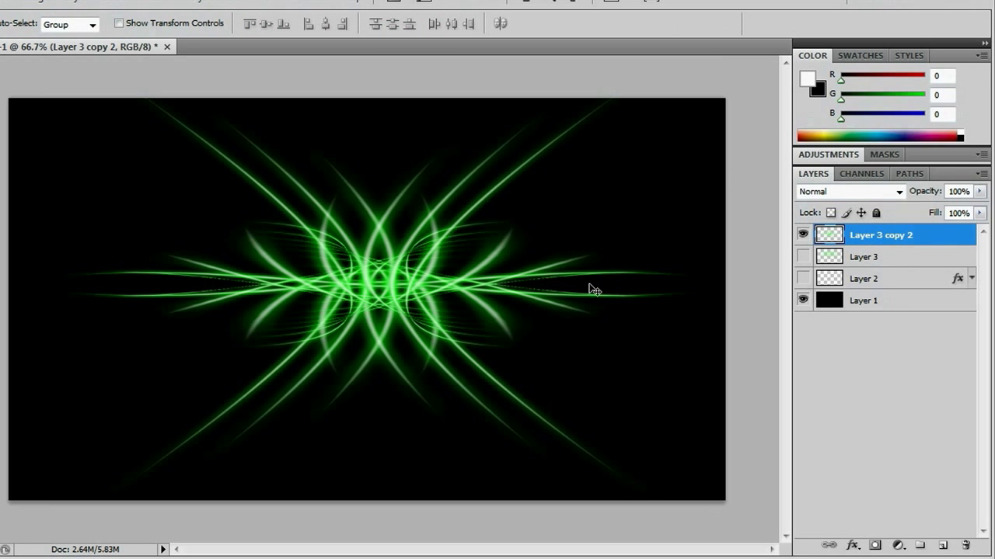
key("ctrl+a")
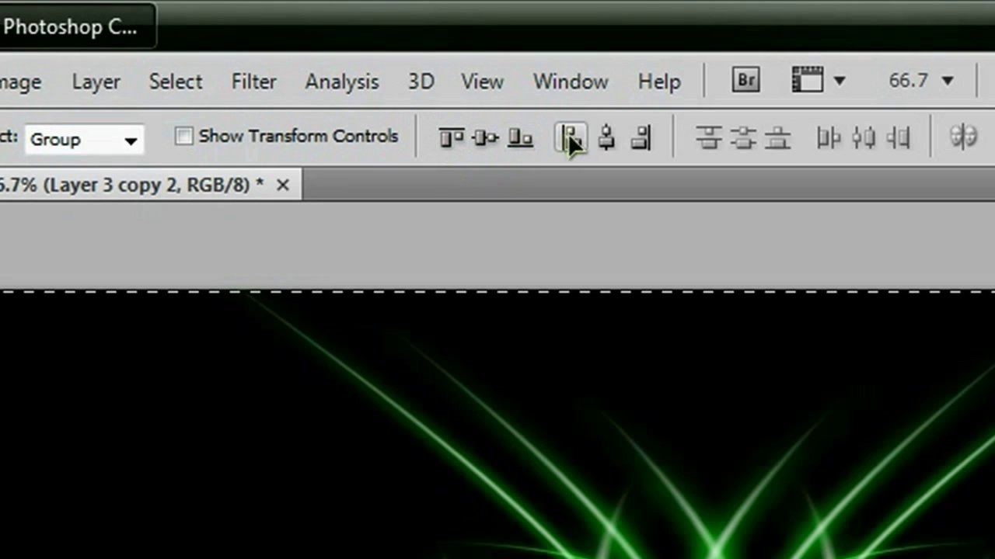
Step: Align the starburst to the canvas's vertical and horizontal centres
left_click(481, 143)
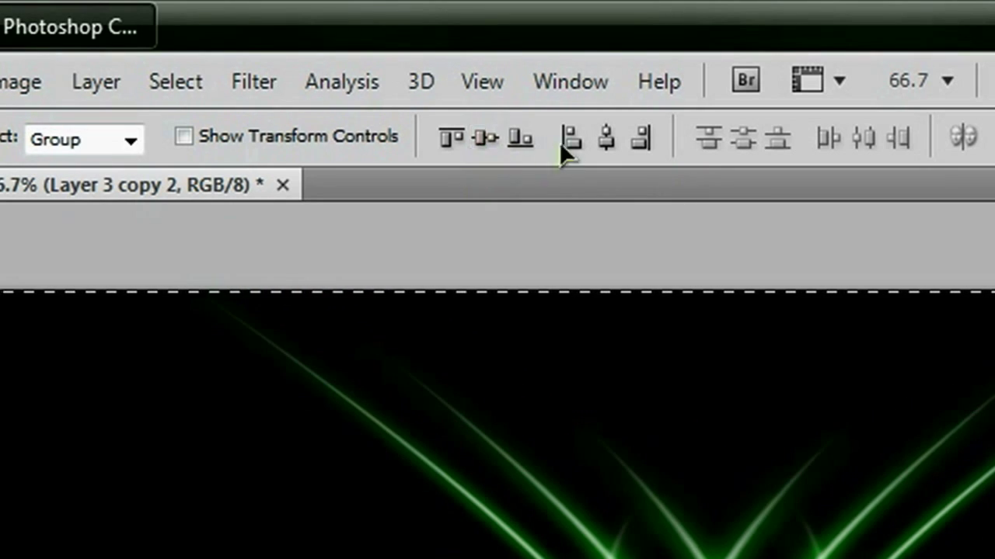
left_click(608, 143)
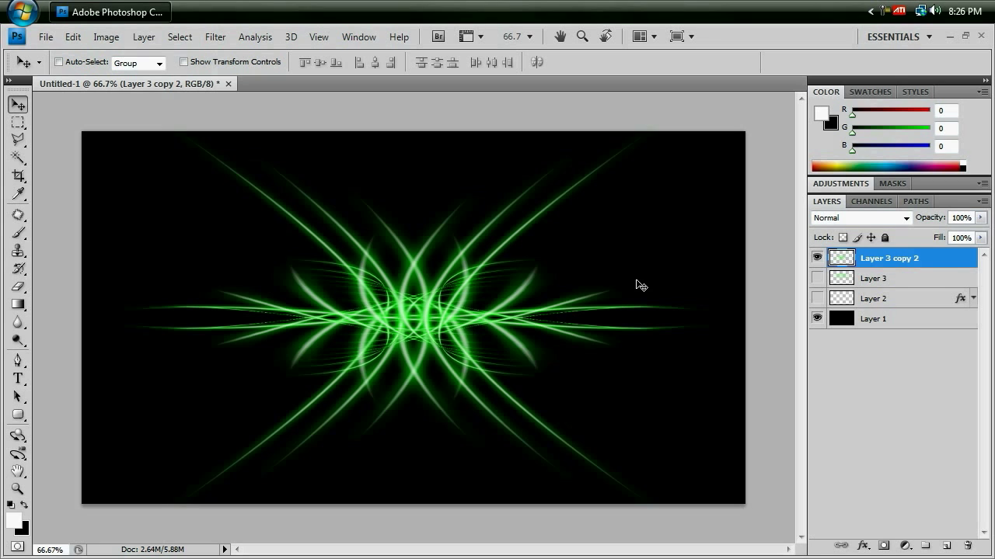
Step: Duplicate Layer 3 copy 2 and view the starburst at 100% zoom
key("ctrl+j")
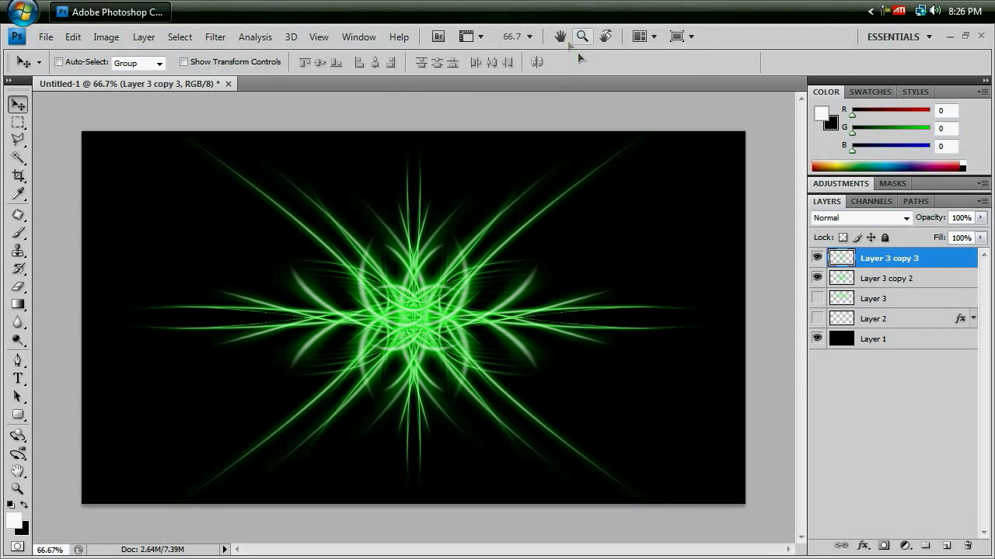
left_click(529, 37)
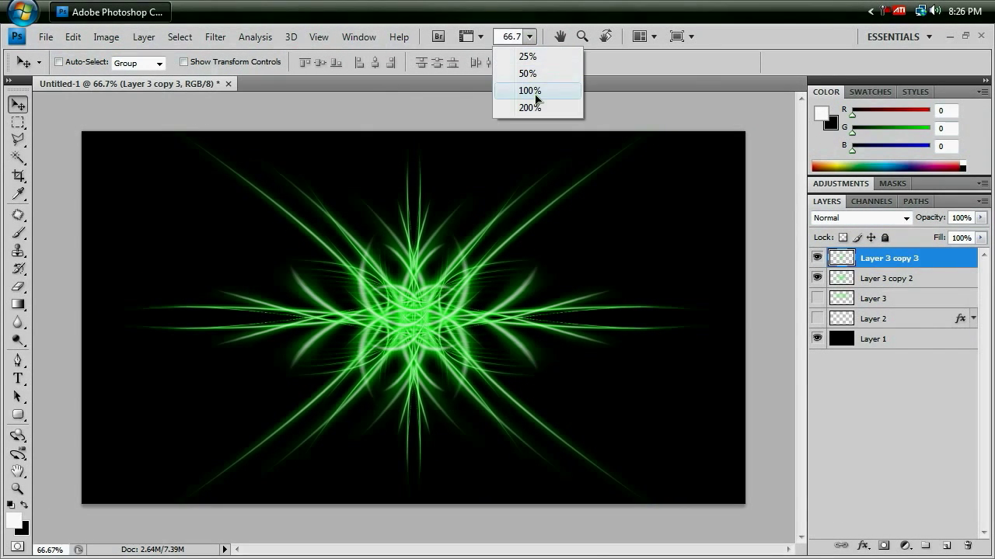
left_click(534, 90)
mouse_move(411, 351)
left_mouse_down()
mouse_move(502, 412)
mouse_move(371, 293)
mouse_move(420, 351)
left_mouse_up()
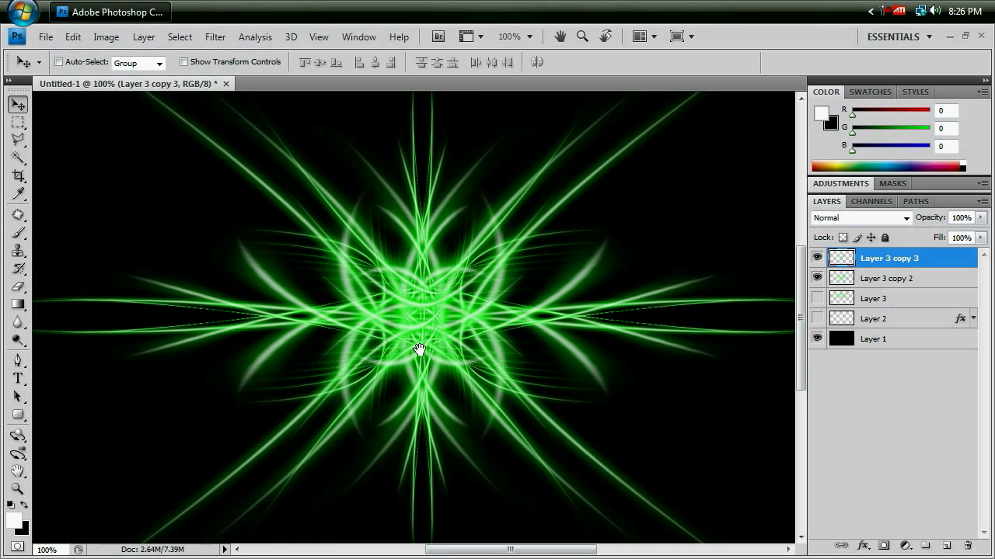